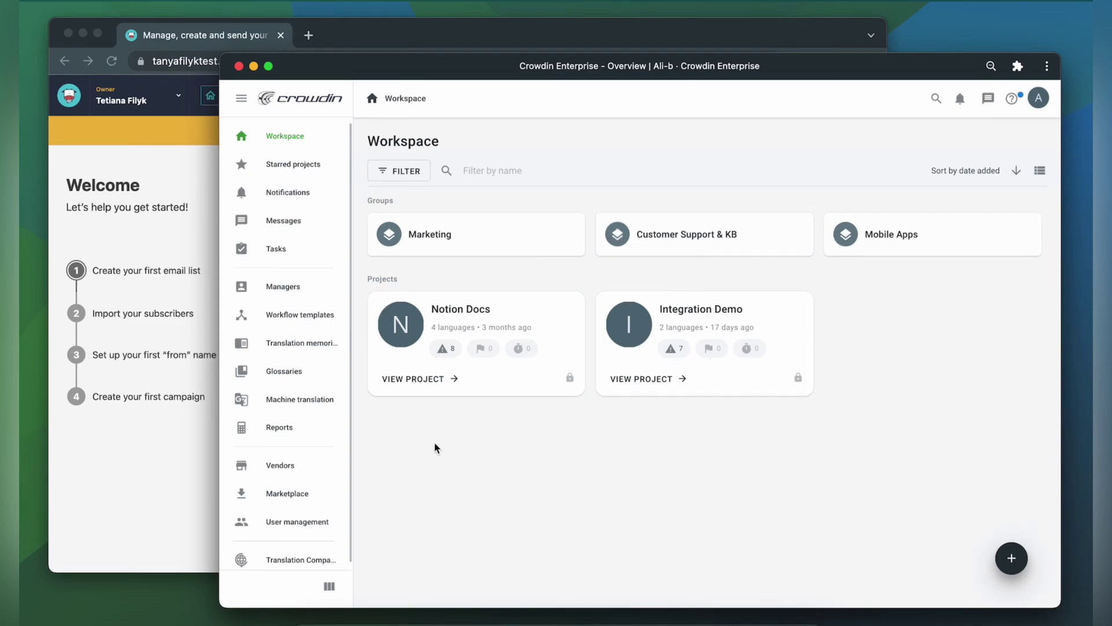
- Find the Moosend app in the Marketplace by searching 'moose' and install it
{"action": "left_click", "coordinate": [285, 494]}
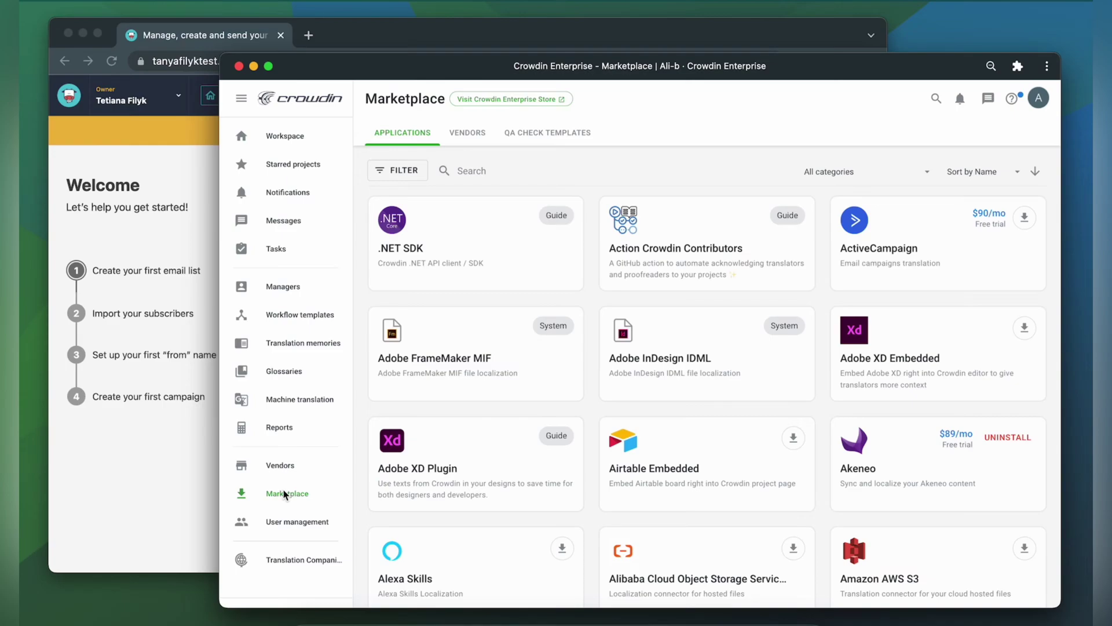
{"action": "left_click", "coordinate": [486, 170]}
{"action": "type", "text": "mo"}
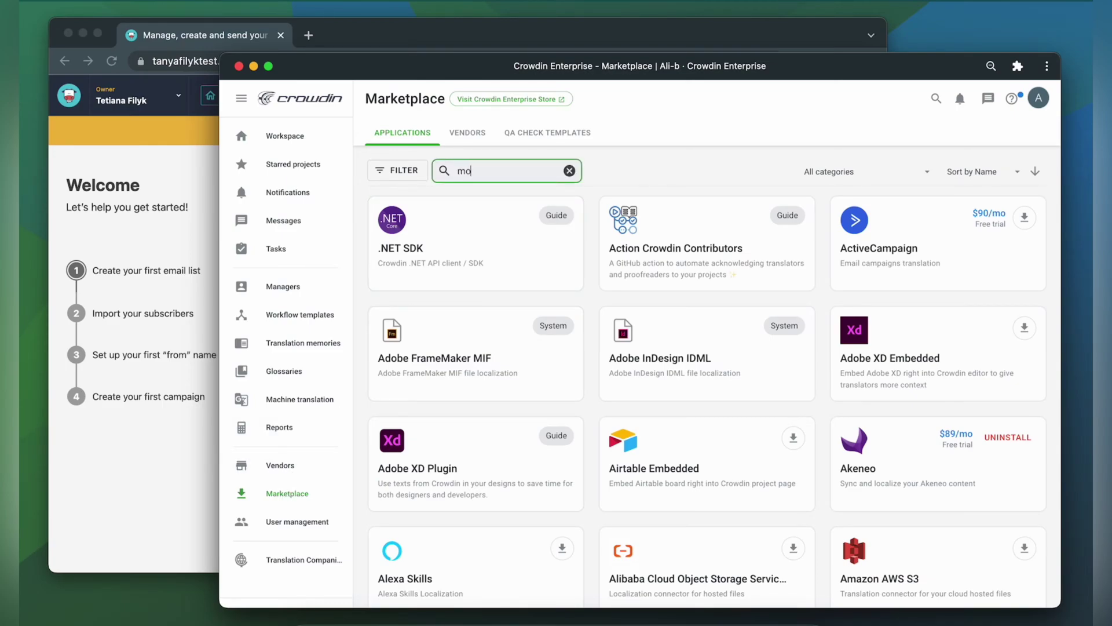
{"action": "type", "text": "ose"}
{"action": "left_click", "coordinate": [561, 219]}
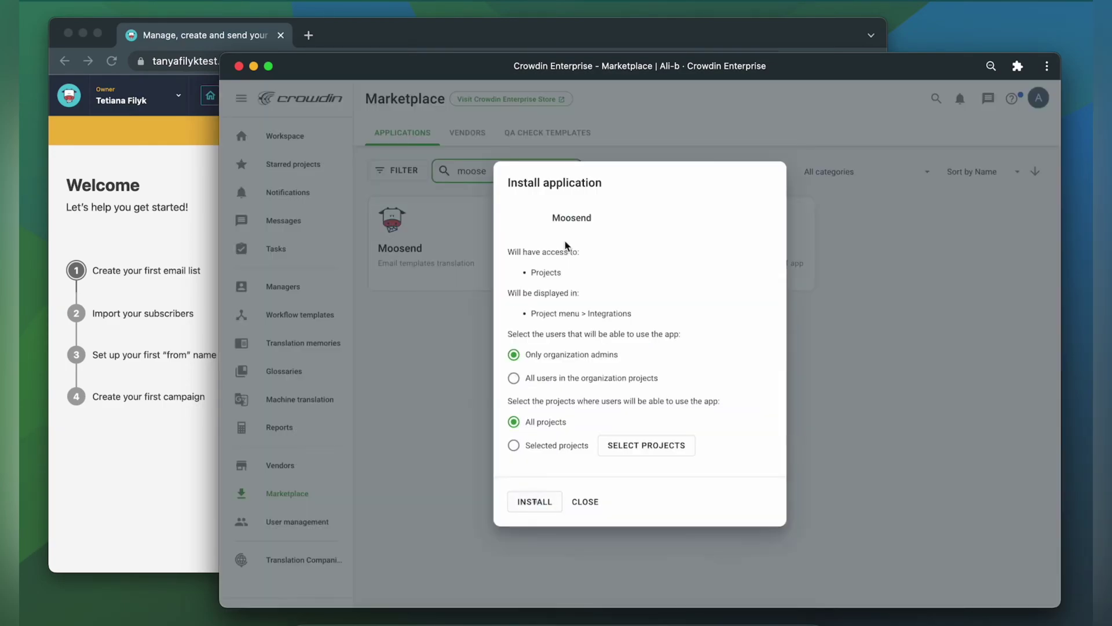
{"action": "left_click", "coordinate": [534, 501]}
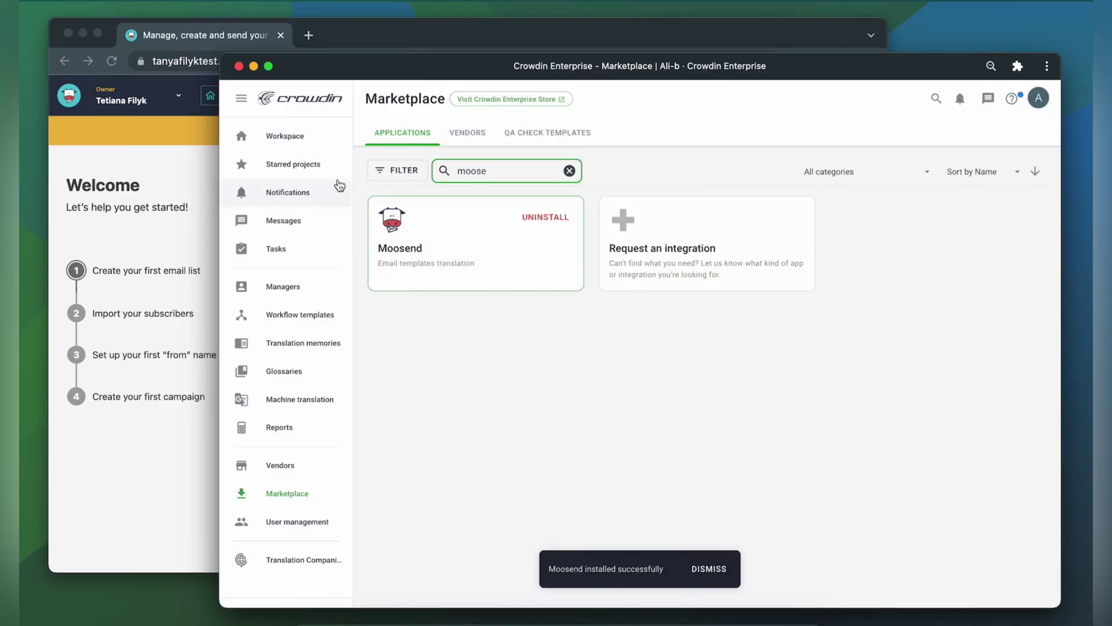
- Open the Integration Demo project from the Workspace
{"action": "left_click", "coordinate": [304, 140]}
{"action": "left_click", "coordinate": [703, 320]}
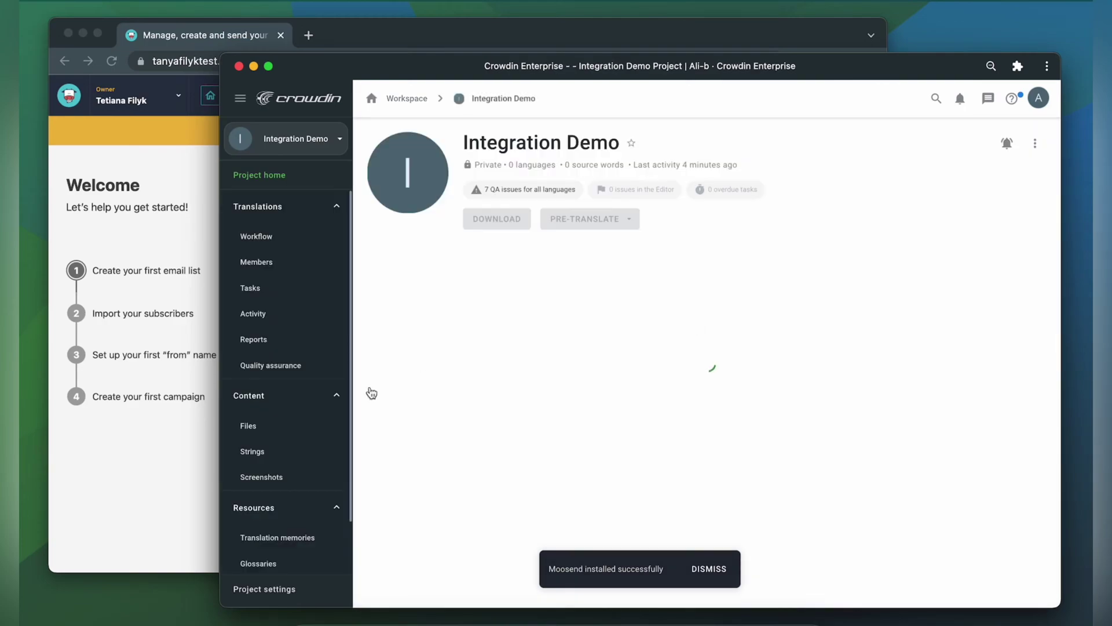
{"action": "scroll", "coordinate": [305, 427], "scroll_direction": "down", "scroll_amount": 2}
- Filter the project's integrations by 'moos' and open the Moosend integration
{"action": "left_click", "coordinate": [283, 560]}
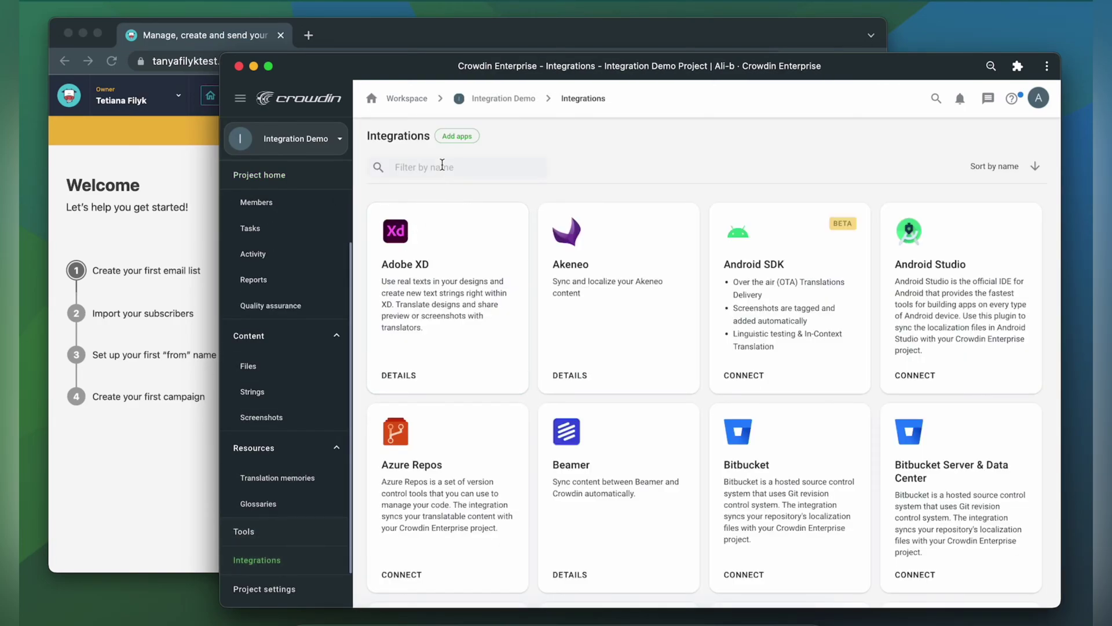
{"action": "left_click", "coordinate": [399, 167]}
{"action": "type", "text": "moos"}
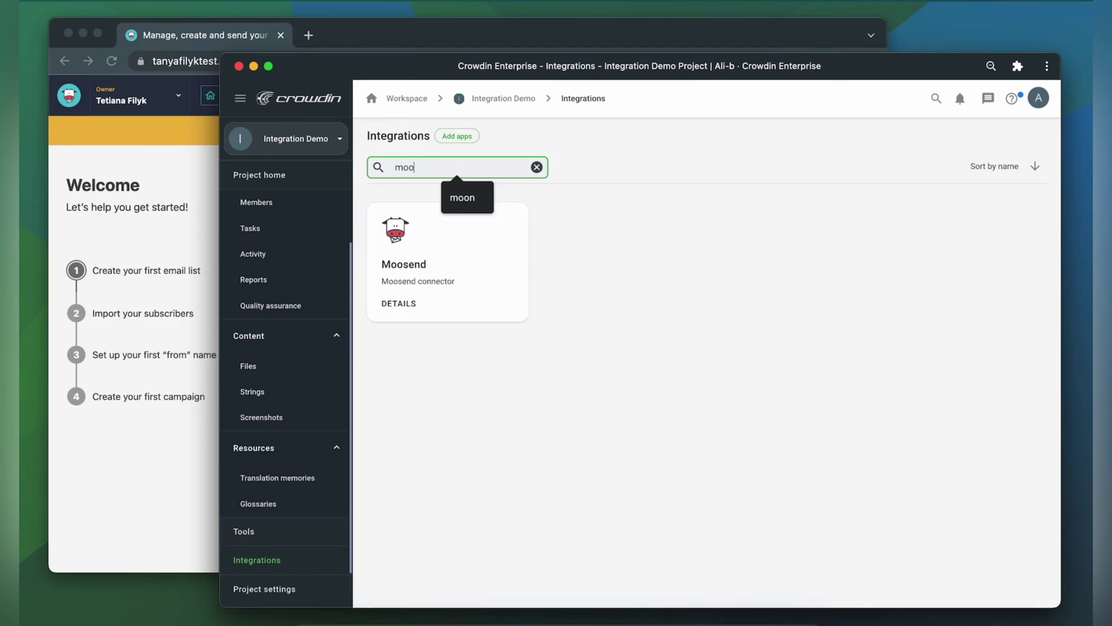
{"action": "left_click", "coordinate": [439, 252]}
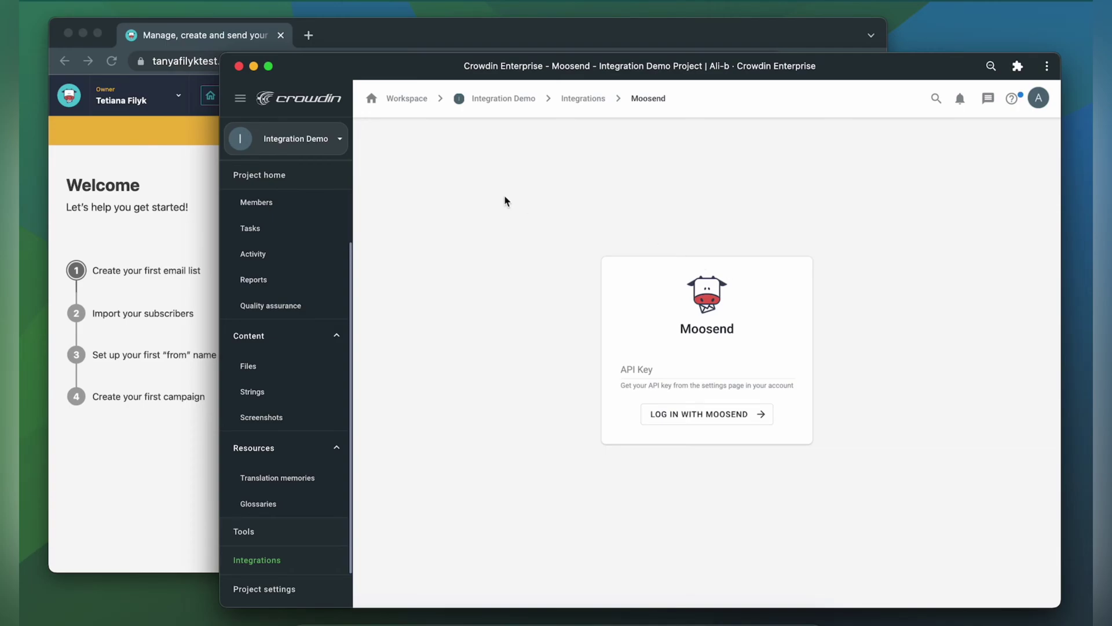
{"action": "left_click", "coordinate": [174, 160]}
{"action": "left_click", "coordinate": [874, 96]}
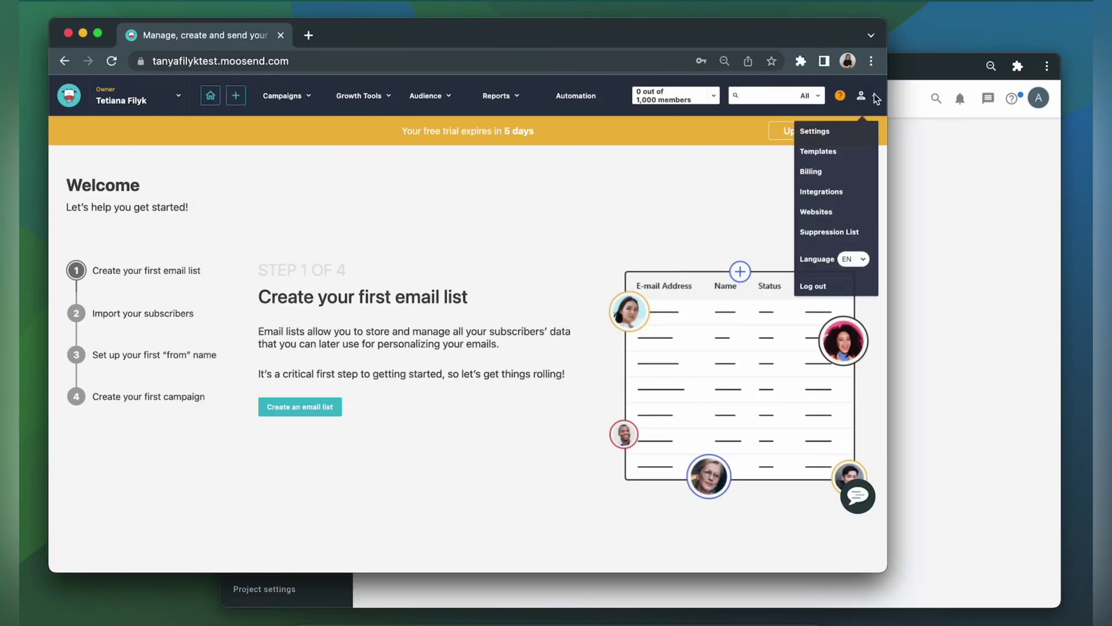
{"action": "left_click", "coordinate": [827, 135]}
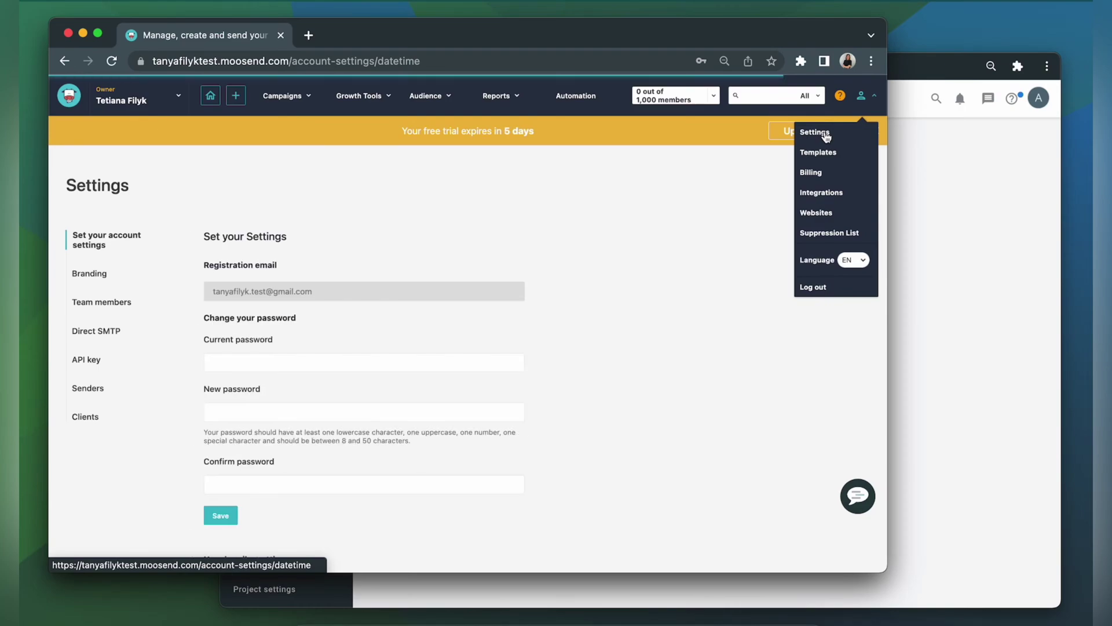
{"action": "left_click", "coordinate": [90, 360]}
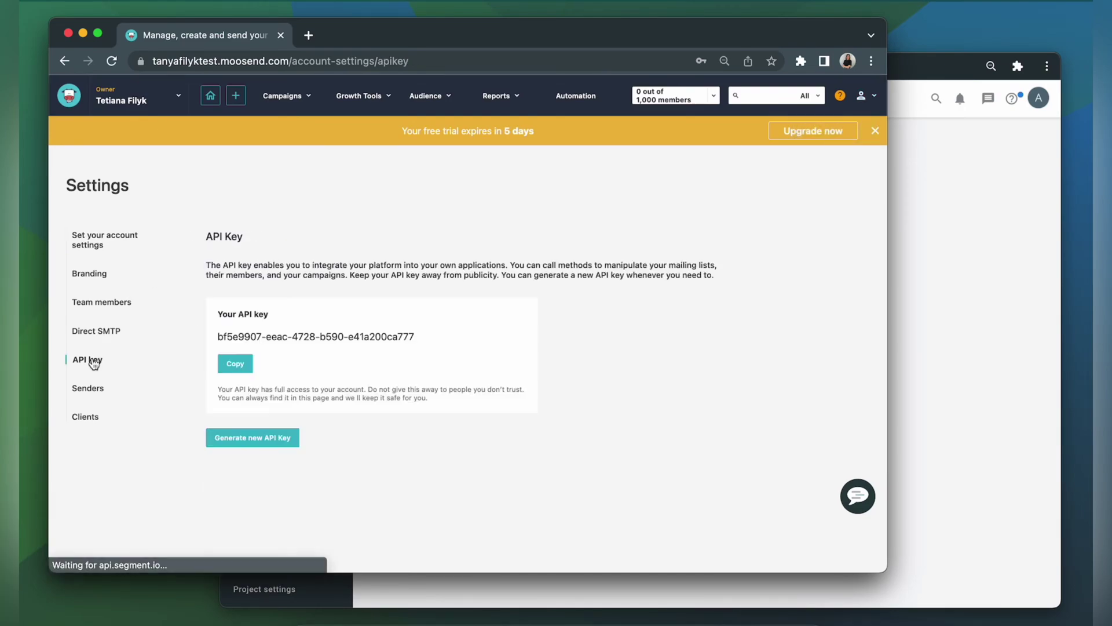
{"action": "left_click", "coordinate": [249, 441]}
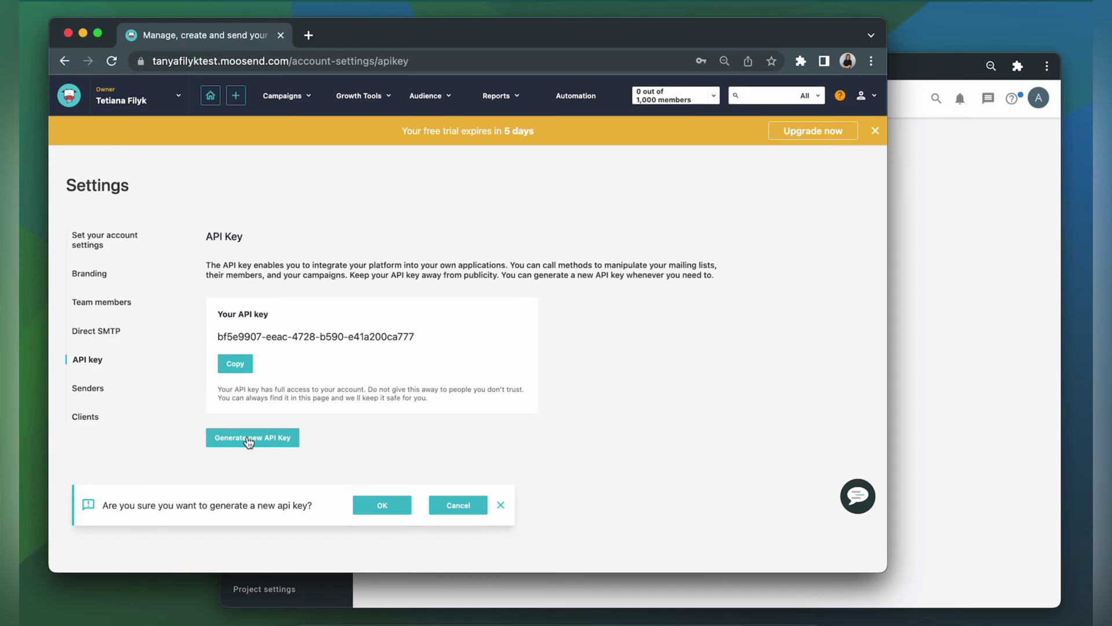
{"action": "left_click", "coordinate": [391, 507]}
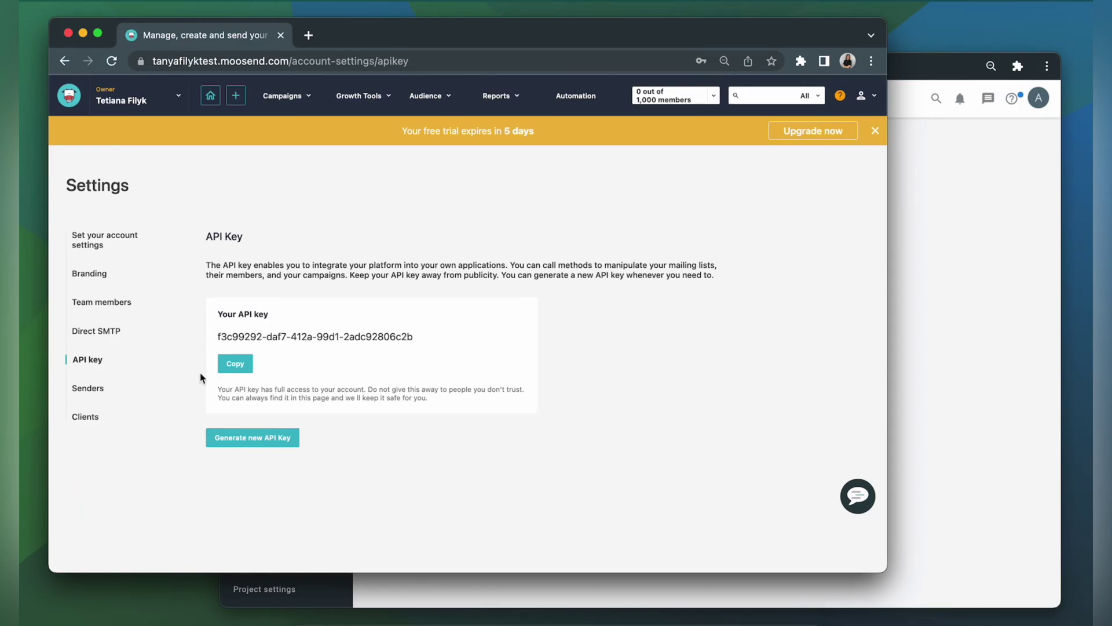
{"action": "left_click", "coordinate": [233, 367]}
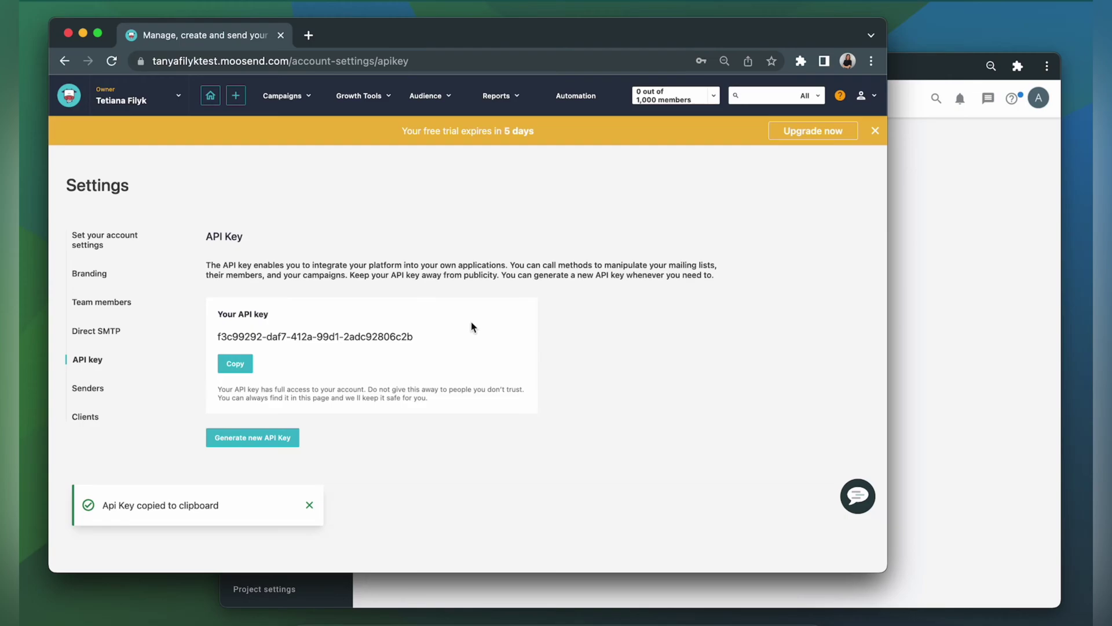
- Paste the copied API key into Crowdin's Moosend login and log in with Moosend
{"action": "left_click", "coordinate": [944, 326]}
{"action": "left_click", "coordinate": [649, 371]}
{"action": "key", "text": "super+v"}
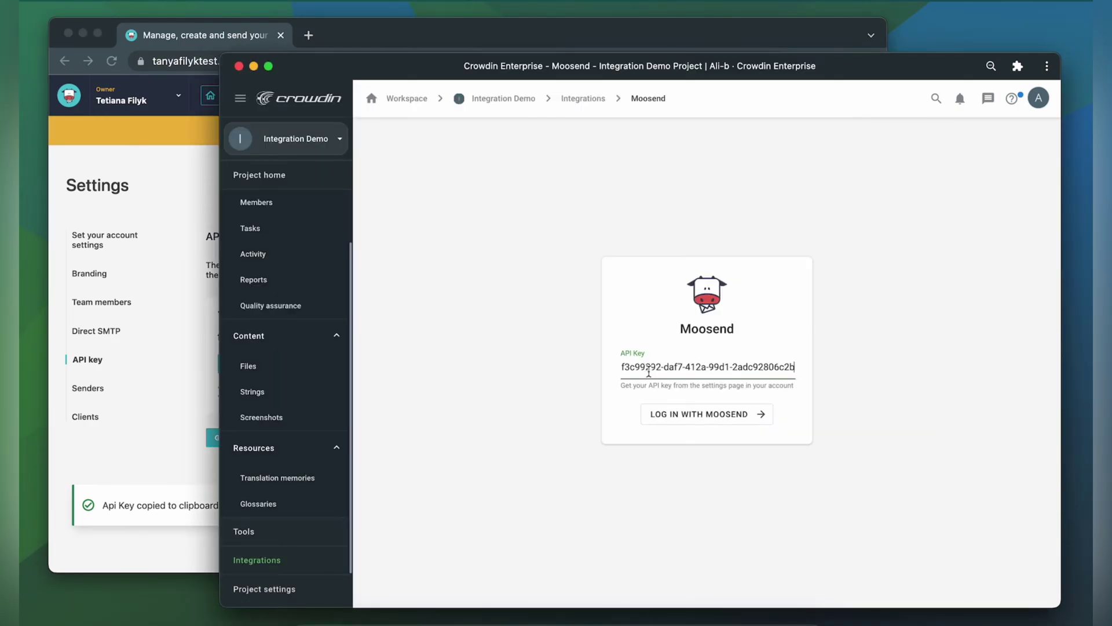
{"action": "left_click", "coordinate": [671, 412]}
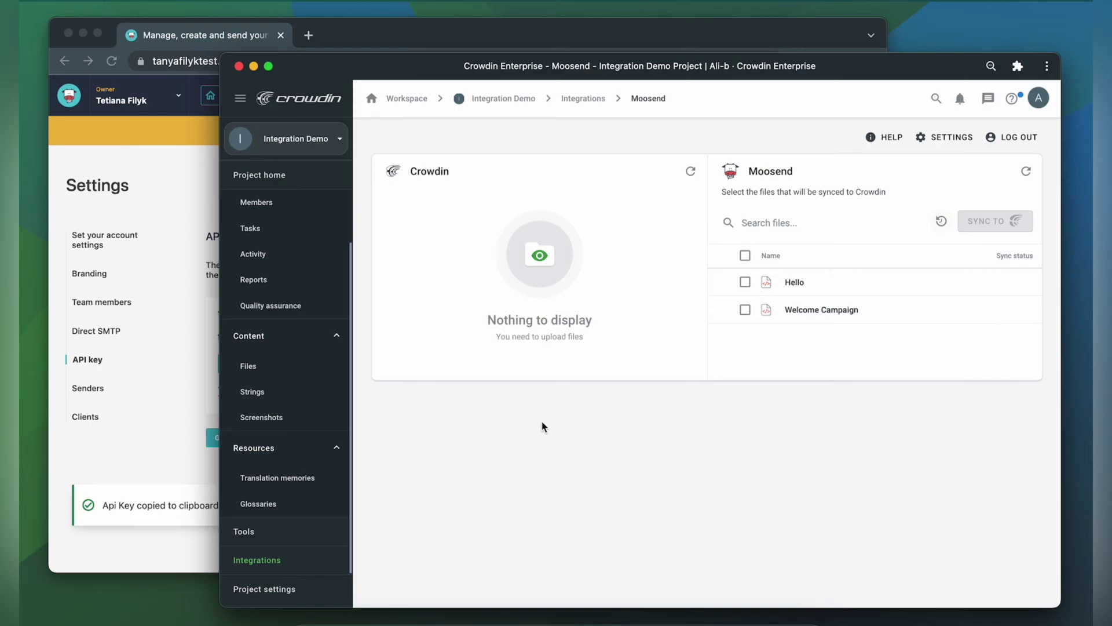
- Sync the Hello template to Crowdin and expand it to show its French and Italian translations
{"action": "left_click", "coordinate": [746, 284]}
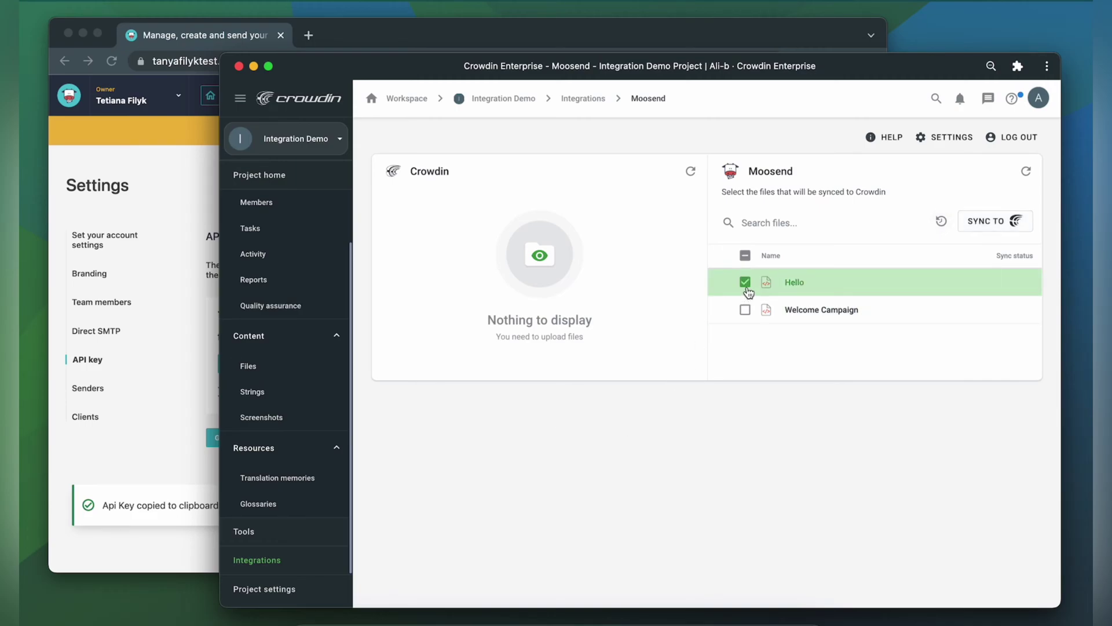
{"action": "left_click", "coordinate": [988, 224]}
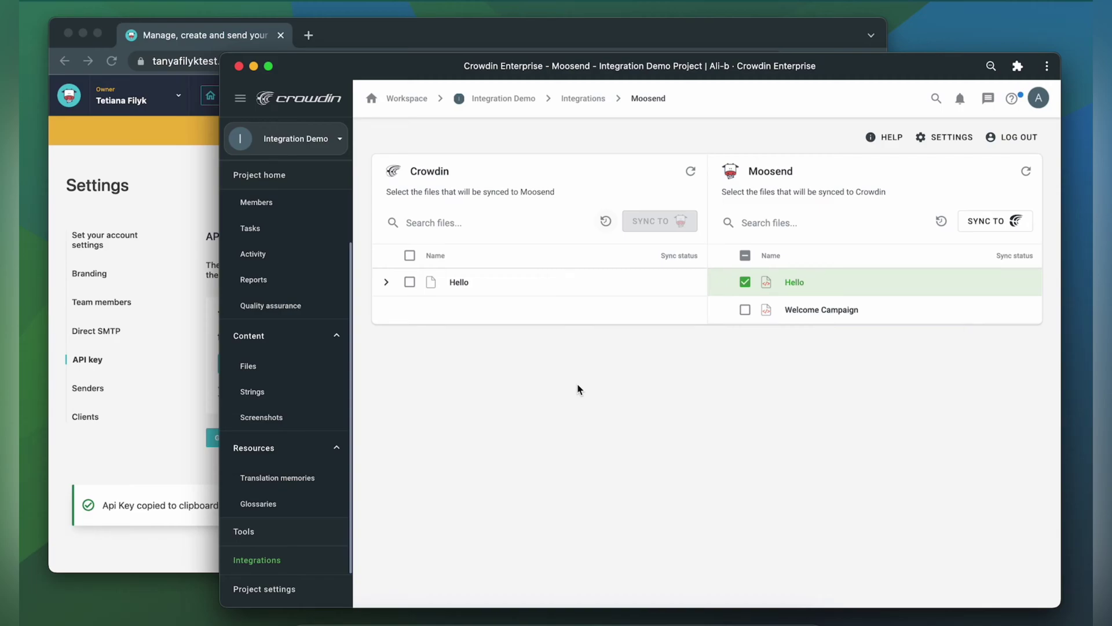
{"action": "left_click", "coordinate": [387, 284]}
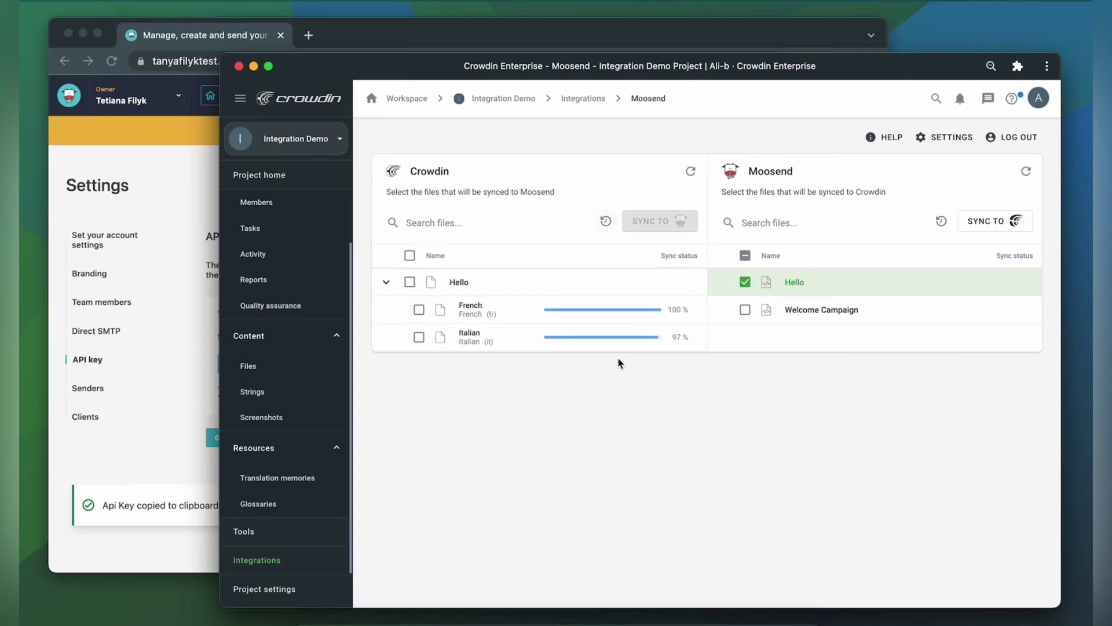
- Open the French translation of Moosend/Hello.xml in the editor and scroll through its preview
{"action": "left_click", "coordinate": [303, 178]}
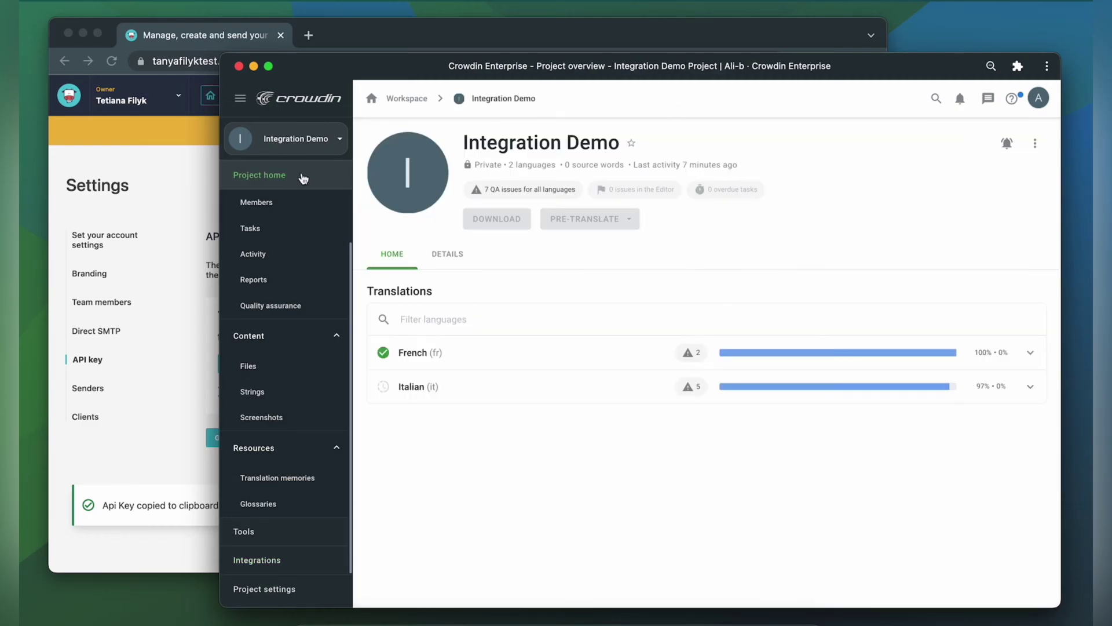
{"action": "left_click", "coordinate": [476, 356]}
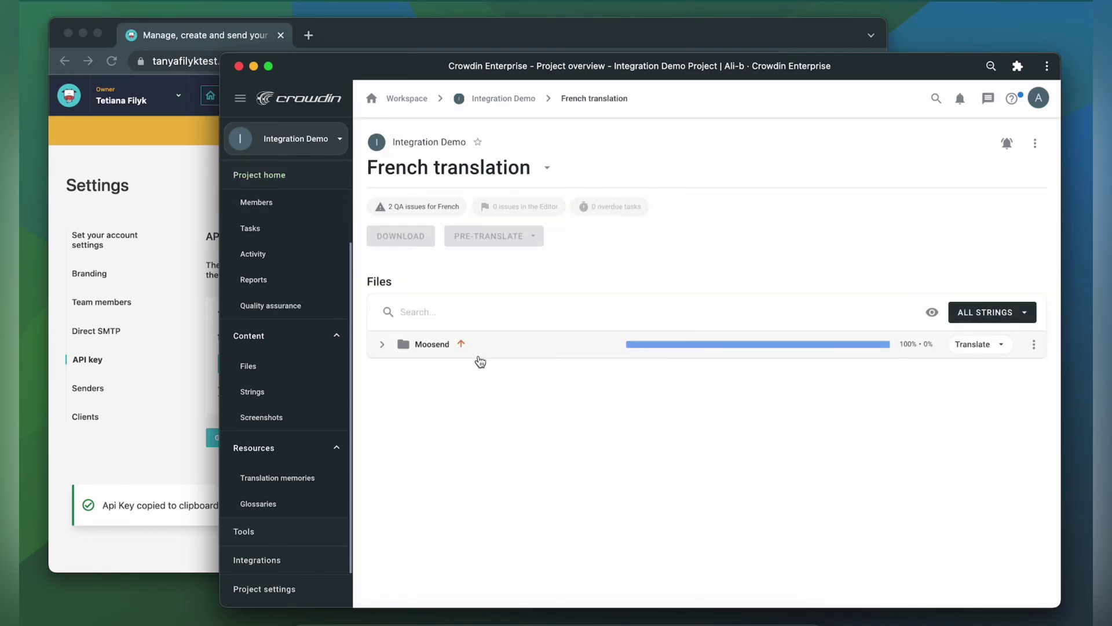
{"action": "left_click", "coordinate": [380, 347]}
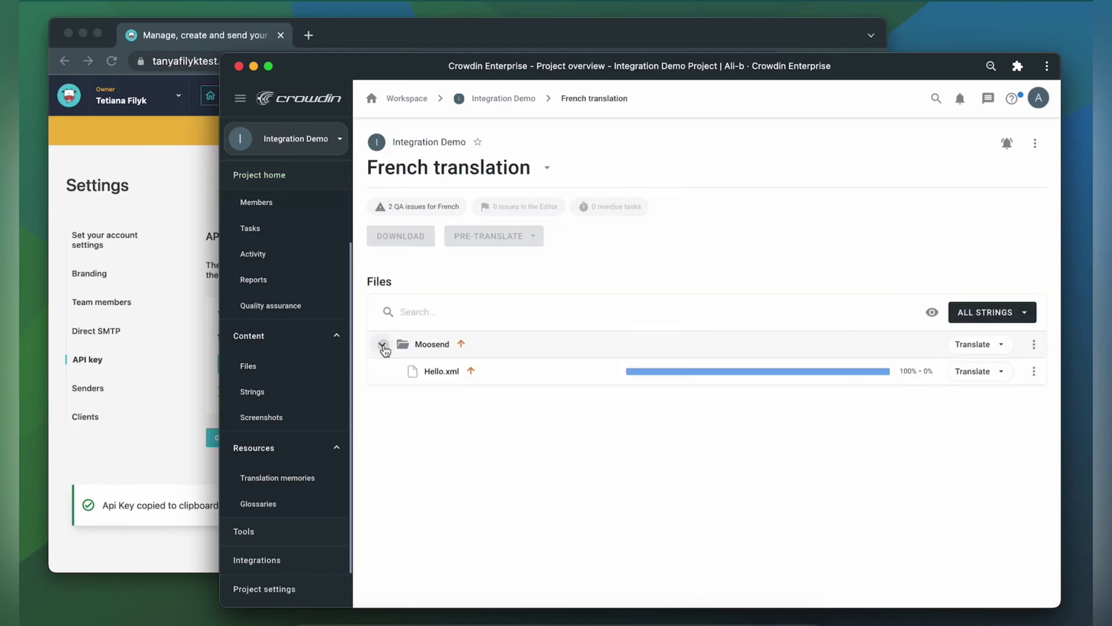
{"action": "left_click", "coordinate": [510, 382]}
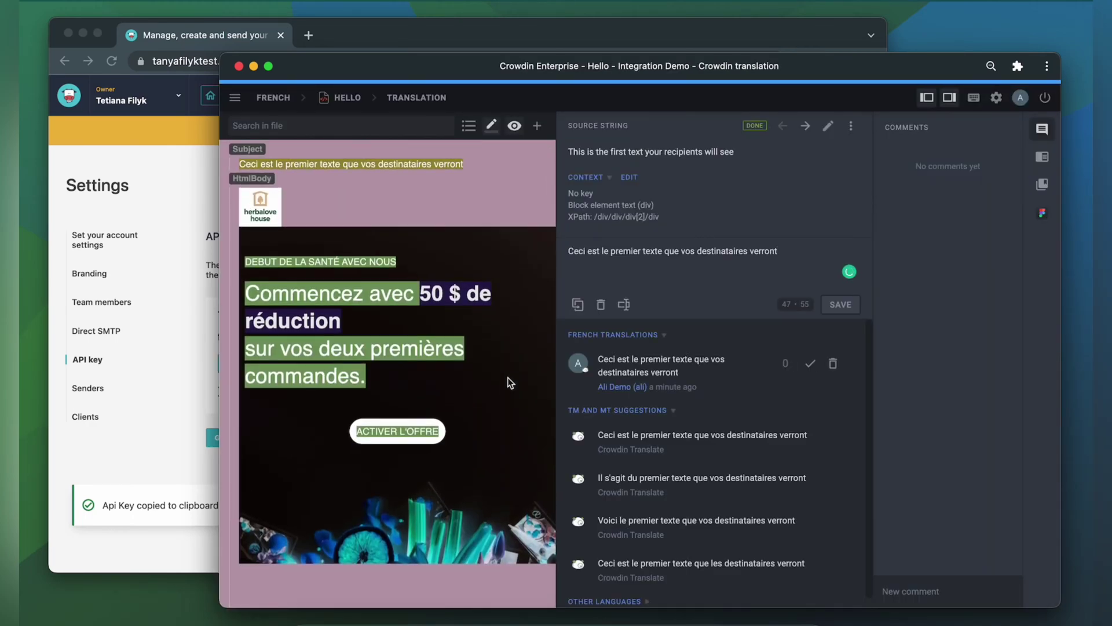
{"action": "scroll", "coordinate": [509, 382], "scroll_direction": "down", "scroll_amount": 5}
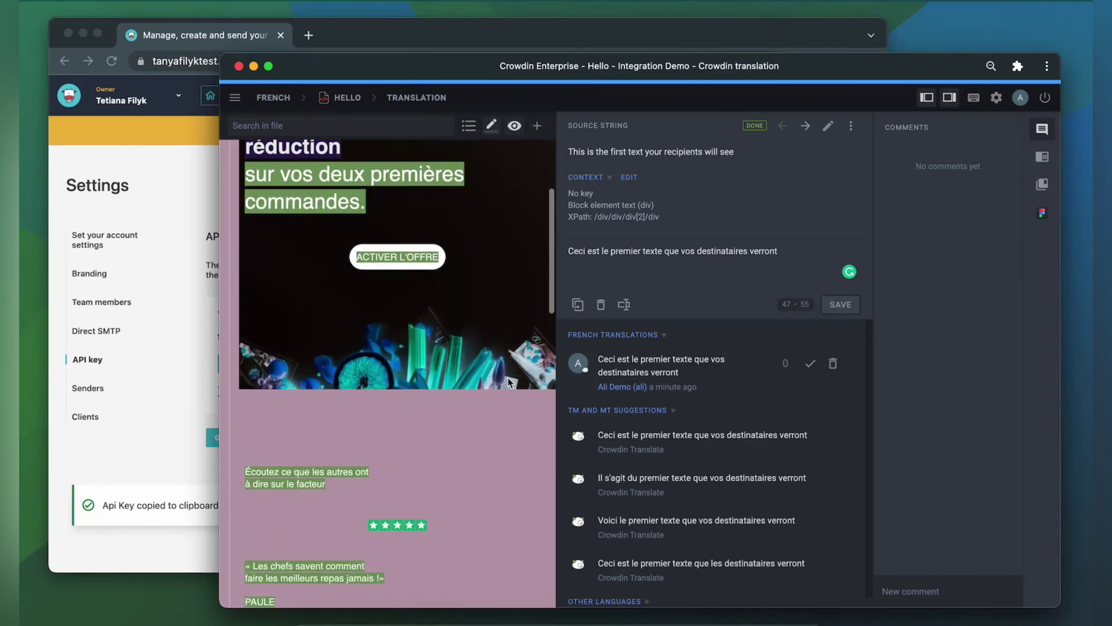
{"action": "scroll", "coordinate": [510, 383], "scroll_direction": "down", "scroll_amount": 8}
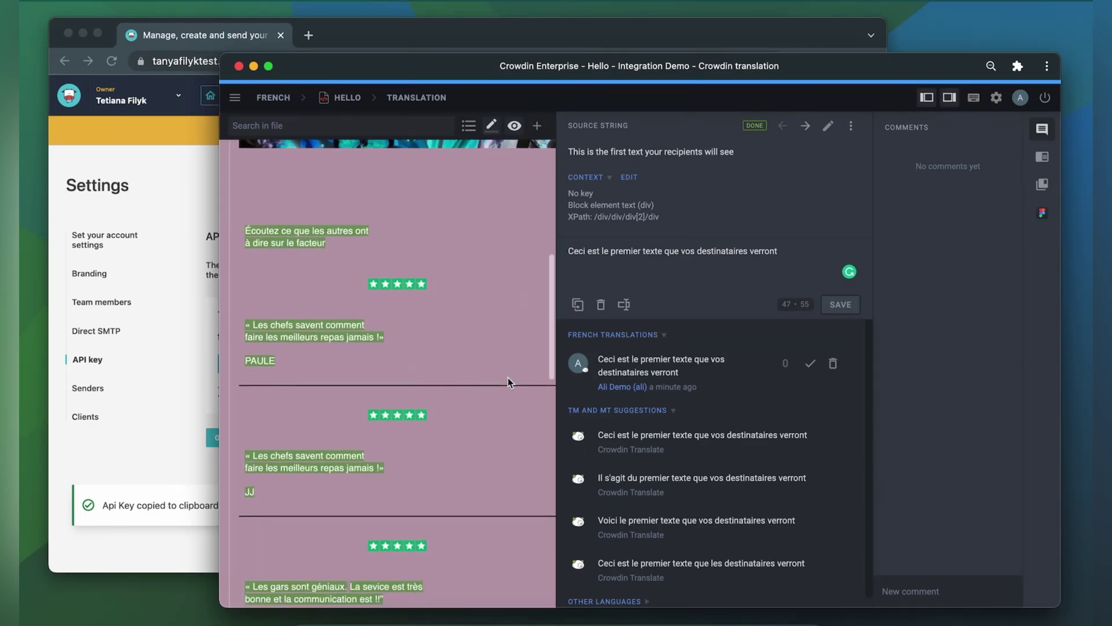
{"action": "scroll", "coordinate": [509, 382], "scroll_direction": "down", "scroll_amount": 4}
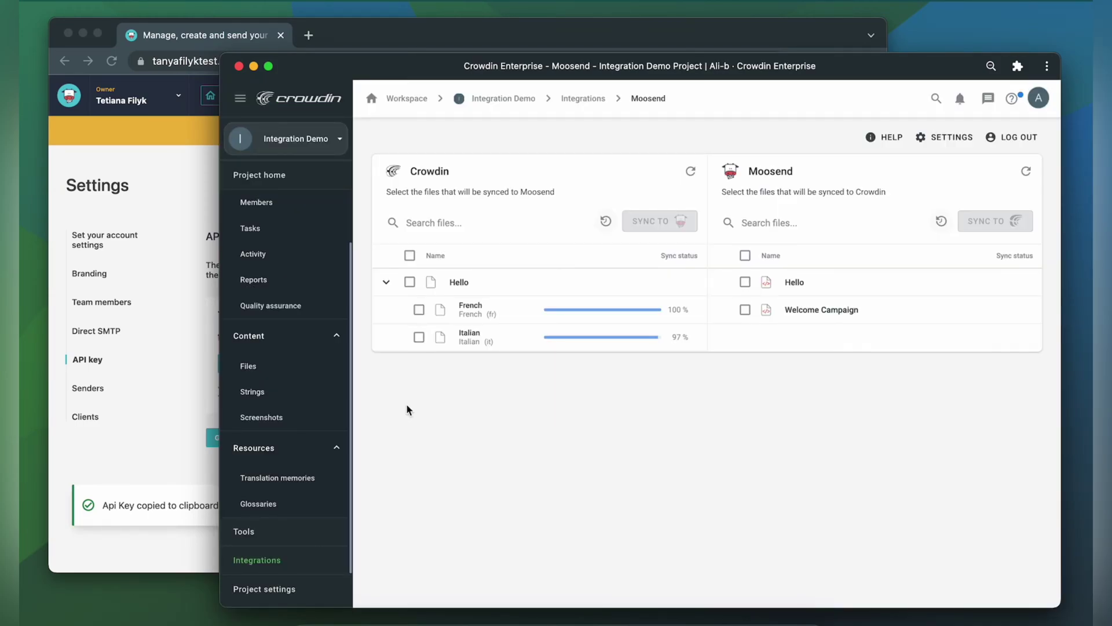
- Tick Hello's French translation and sync it to Moosend
{"action": "left_click", "coordinate": [416, 311]}
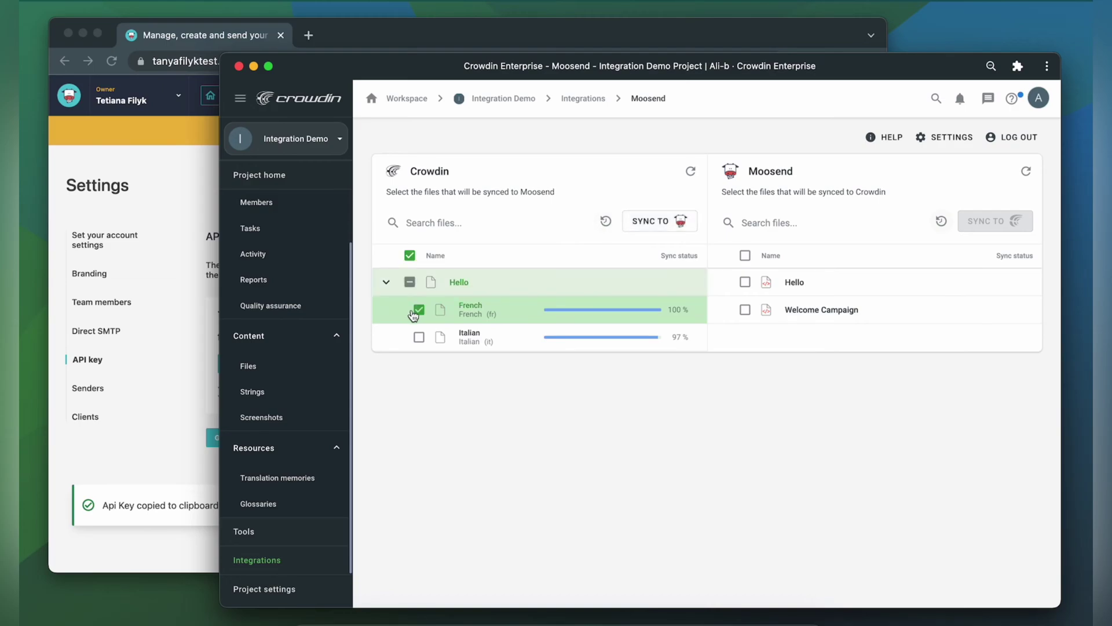
{"action": "left_click", "coordinate": [659, 220]}
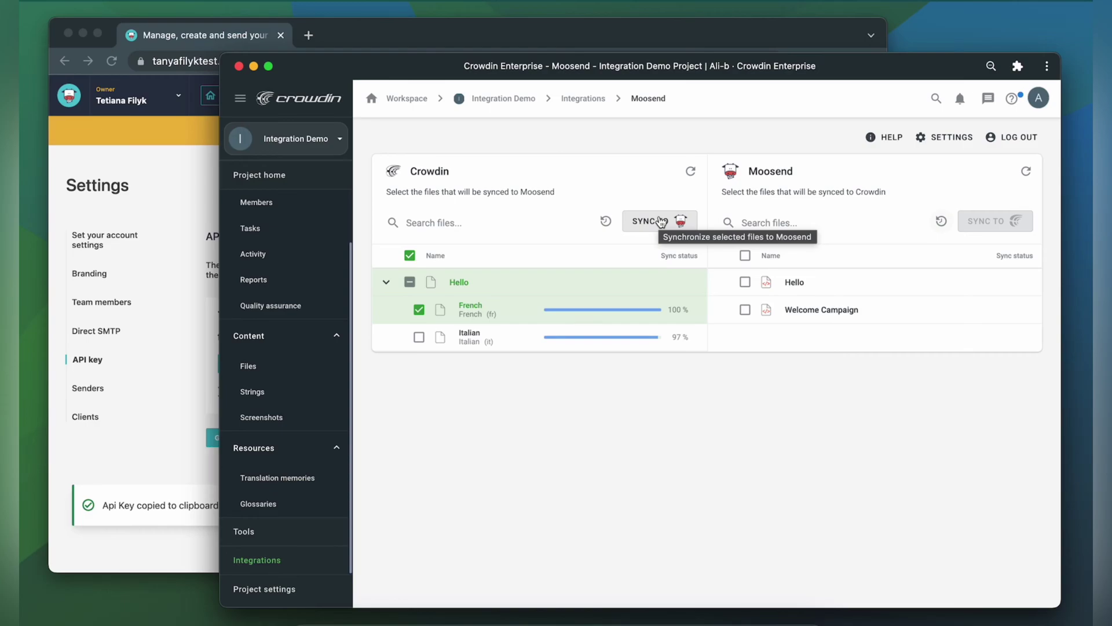
- Open the [fr] Hello campaign under Moosend's Regular campaigns and scroll through its French preview
{"action": "left_click", "coordinate": [199, 38]}
{"action": "mouse_move", "coordinate": [303, 103]}
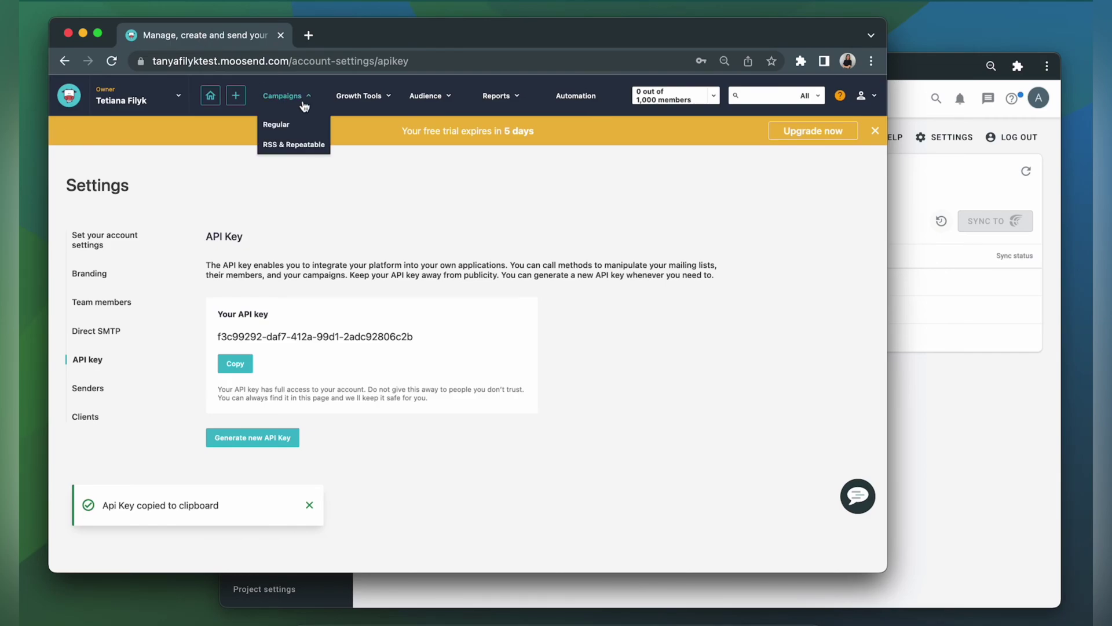
{"action": "left_click", "coordinate": [295, 122]}
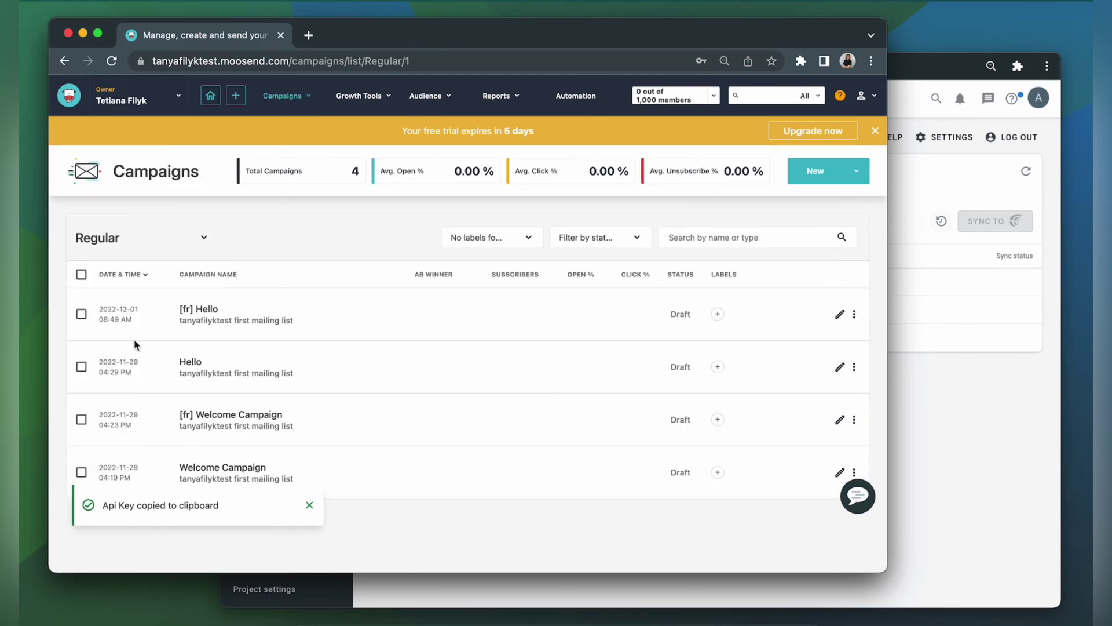
{"action": "left_click", "coordinate": [197, 309]}
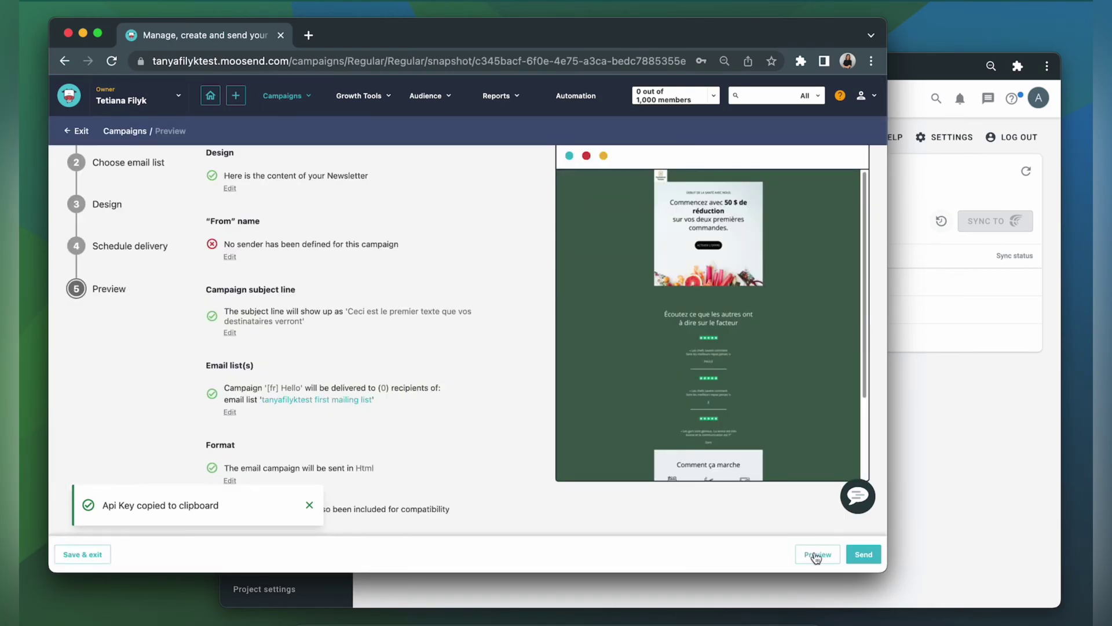
{"action": "left_click", "coordinate": [818, 554]}
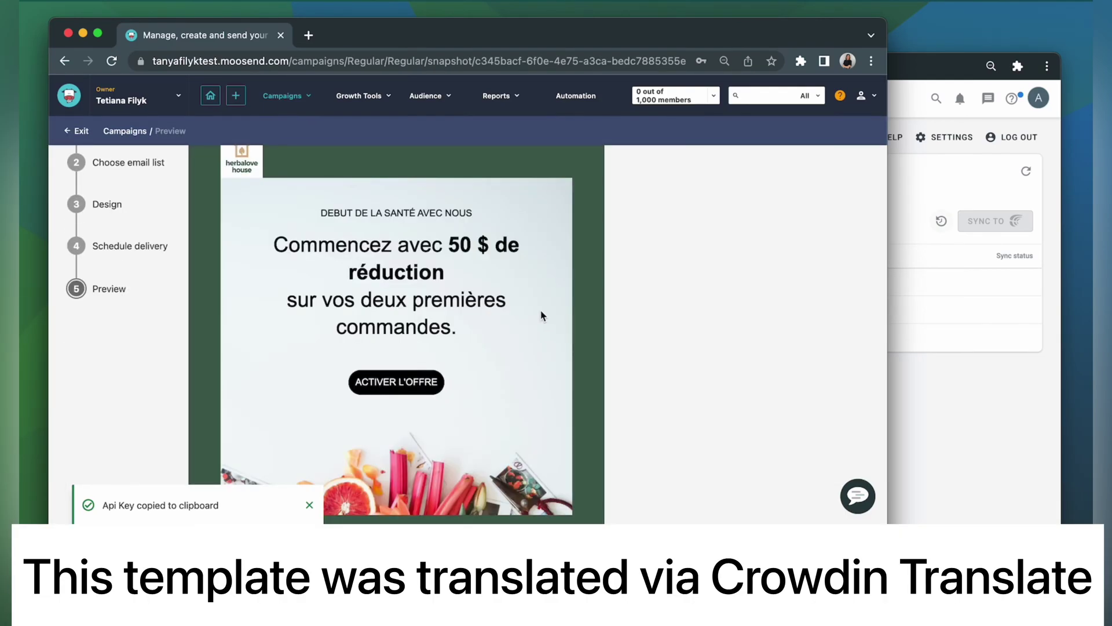
{"action": "scroll", "coordinate": [440, 237], "scroll_direction": "up", "scroll_amount": 3}
{"action": "scroll", "coordinate": [440, 236], "scroll_direction": "down", "scroll_amount": 15}
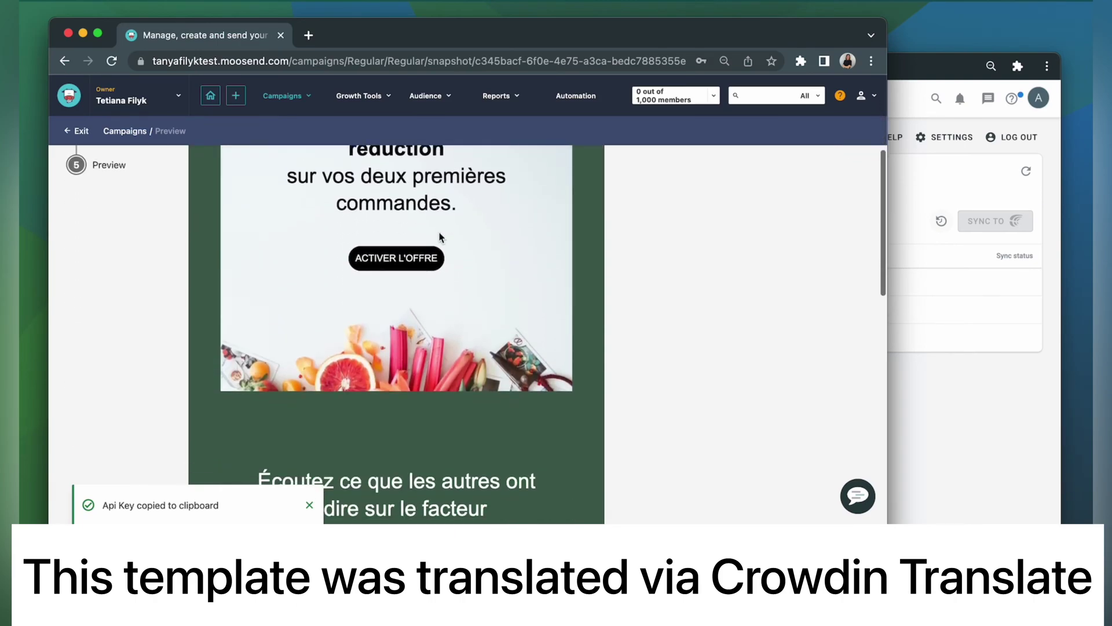
{"action": "scroll", "coordinate": [441, 232], "scroll_direction": "up", "scroll_amount": 15}
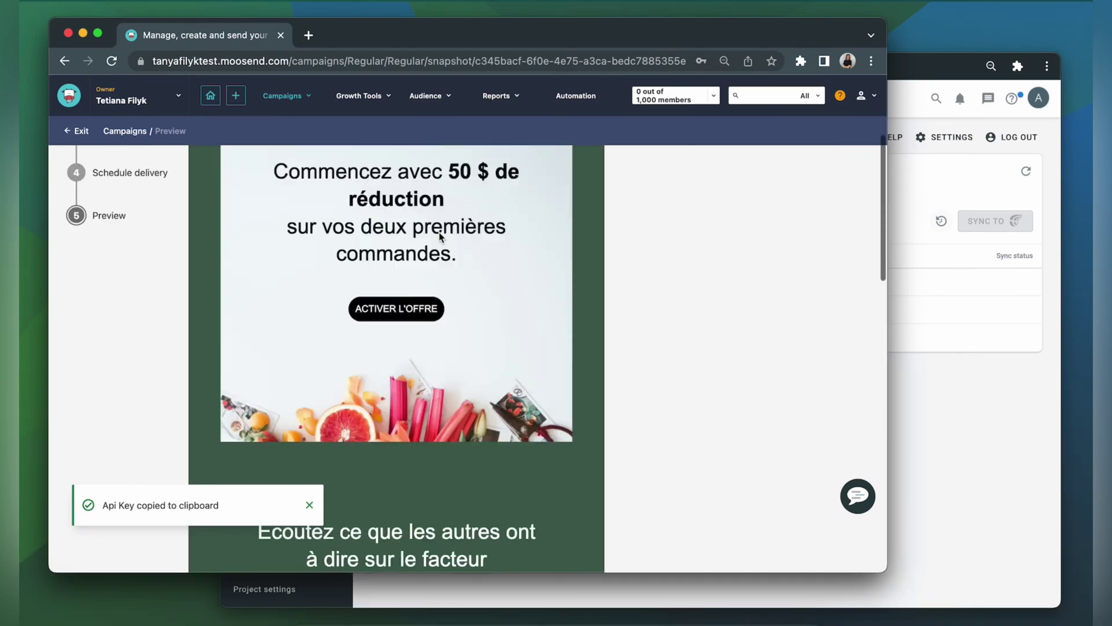